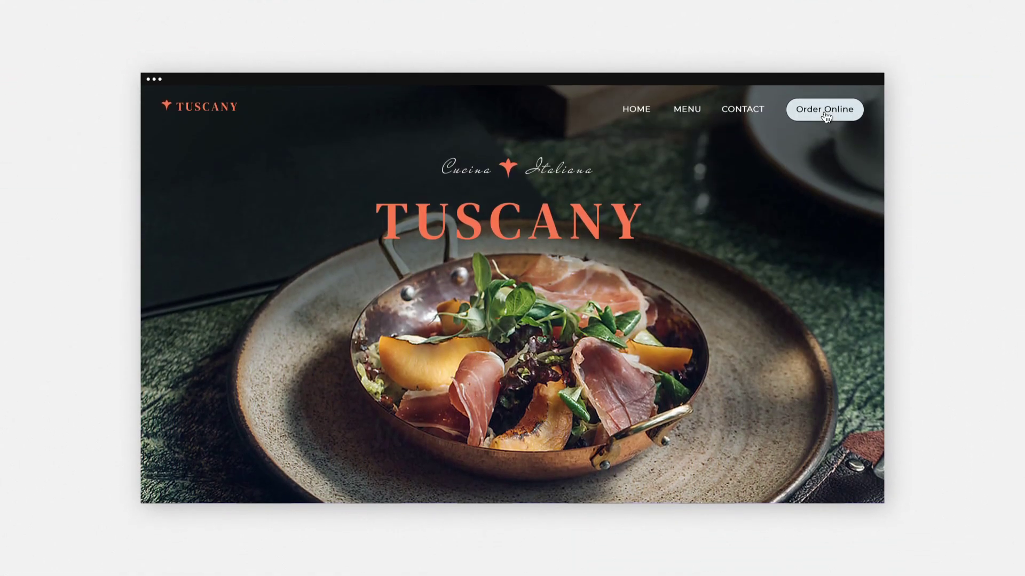
# Step: Browse the live Tuscany Order Online menu and open the Seafood Salad dish details
pyautogui.click(825, 110)
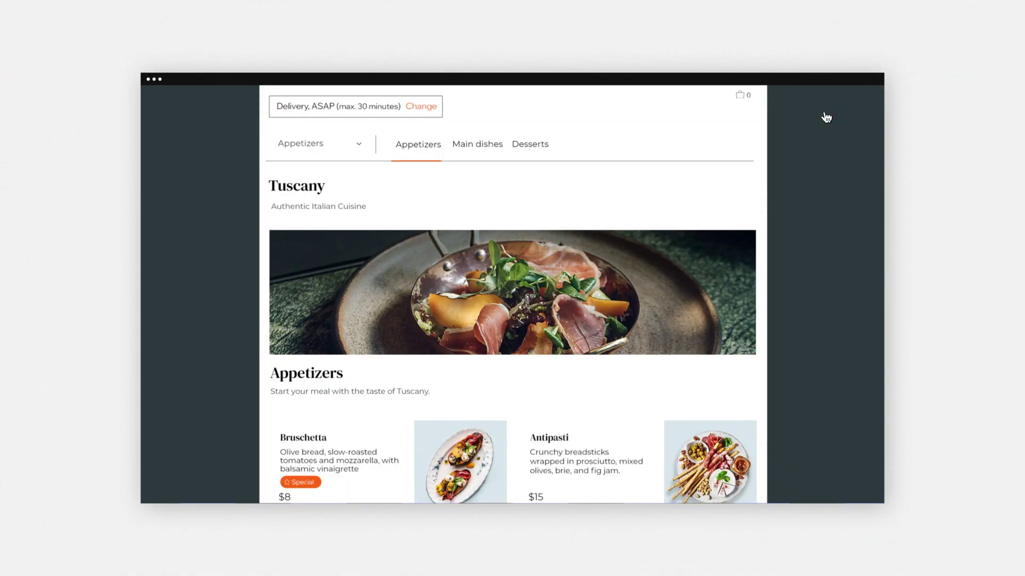
pyautogui.scroll(-10, 826, 117)
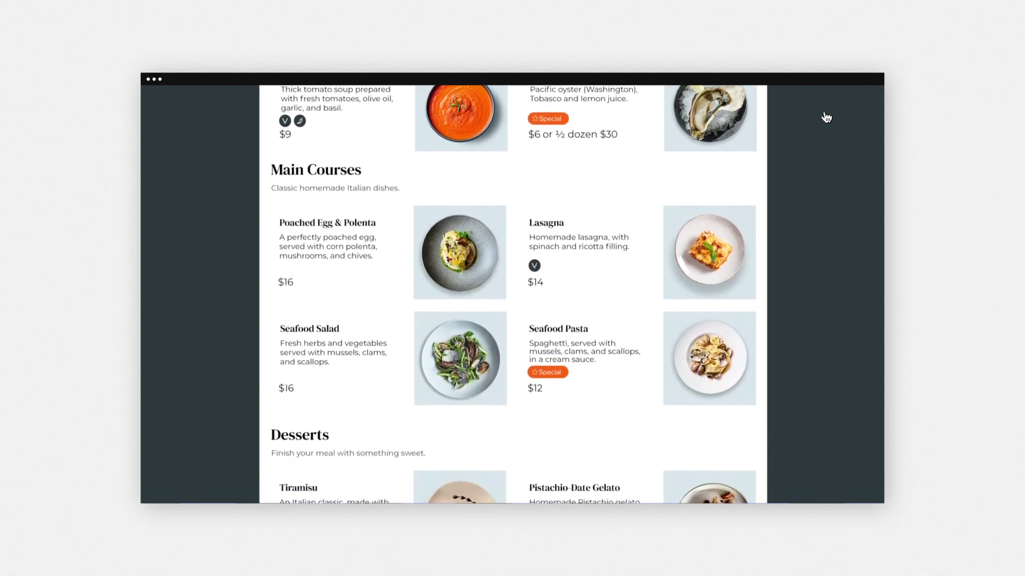
pyautogui.click(395, 326)
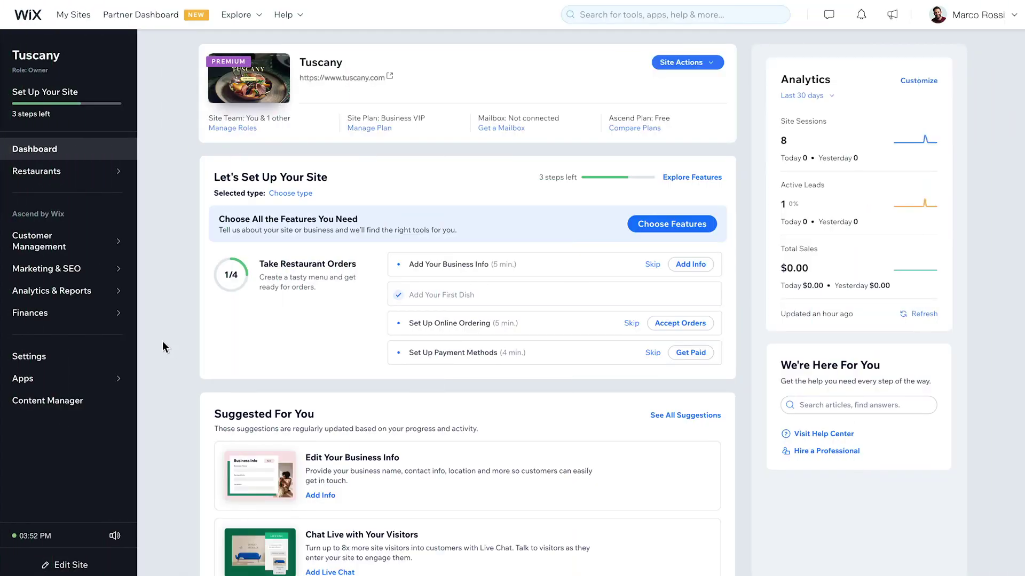
# Step: Name the business Tuscany, describe its Los Angeles Italian cuisine, and pick the Restaurant subcategory
pyautogui.click(63, 361)
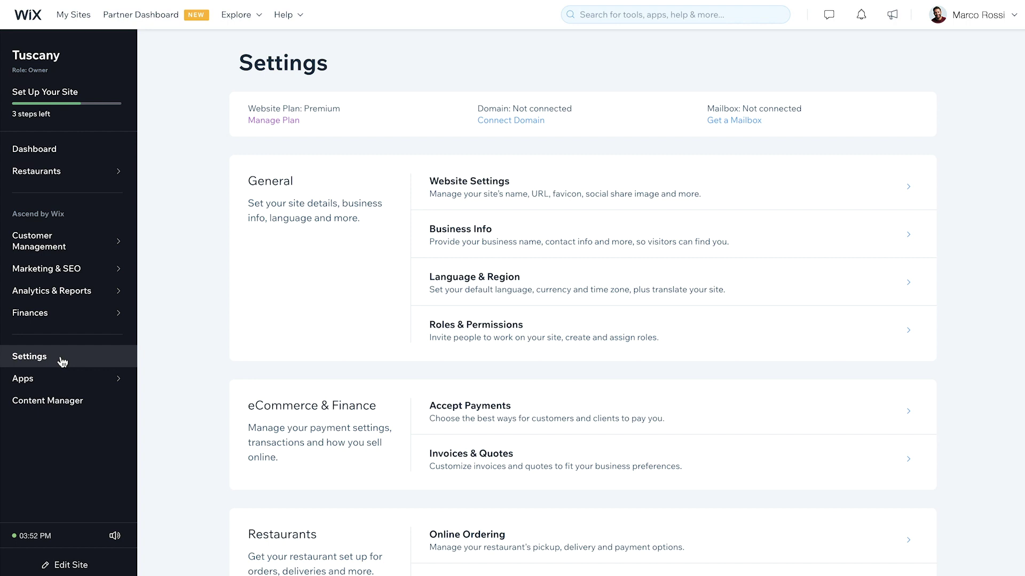
pyautogui.click(437, 236)
pyautogui.write('Tusc')
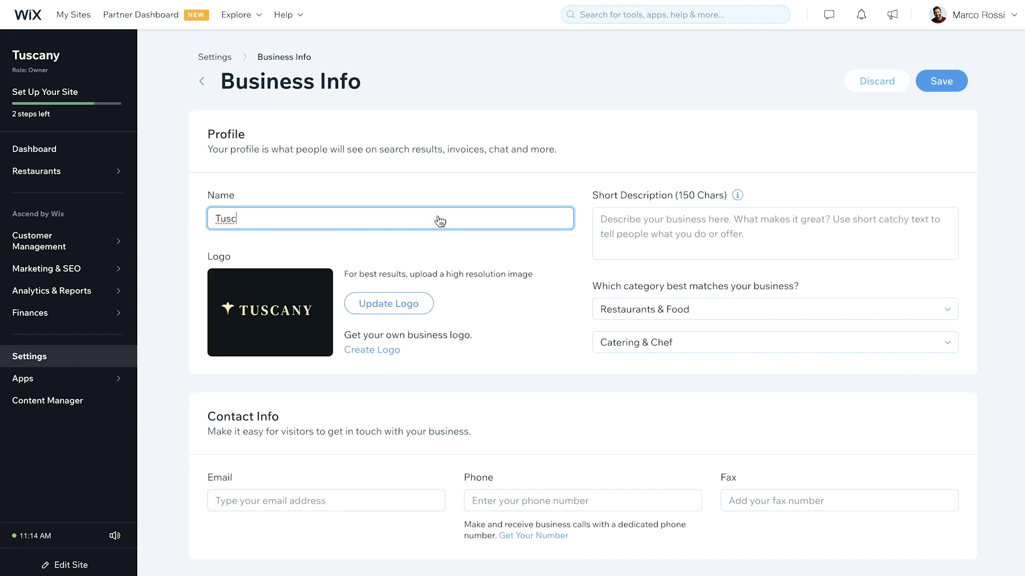
pyautogui.write('any')
pyautogui.click(607, 250)
pyautogui.write('Authentic Italian cuisine served in the')
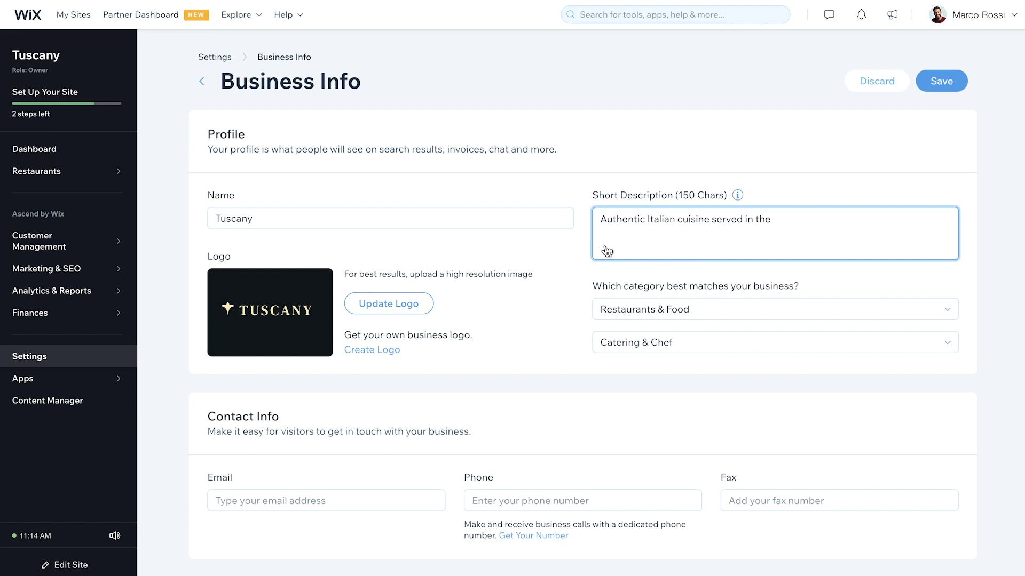
pyautogui.write(' heart of Los Angeles.')
pyautogui.click(947, 344)
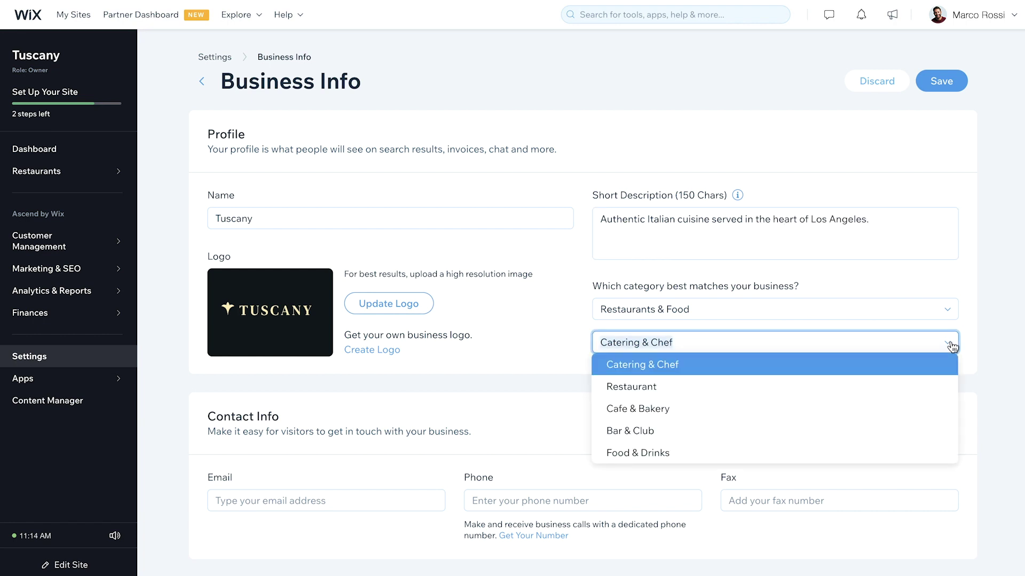
pyautogui.click(914, 390)
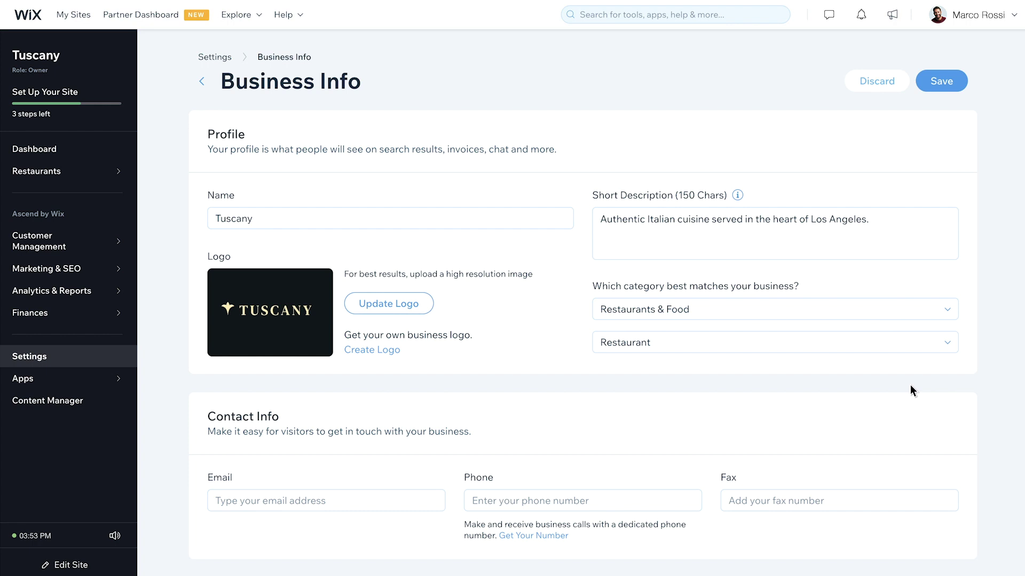
pyautogui.click(407, 503)
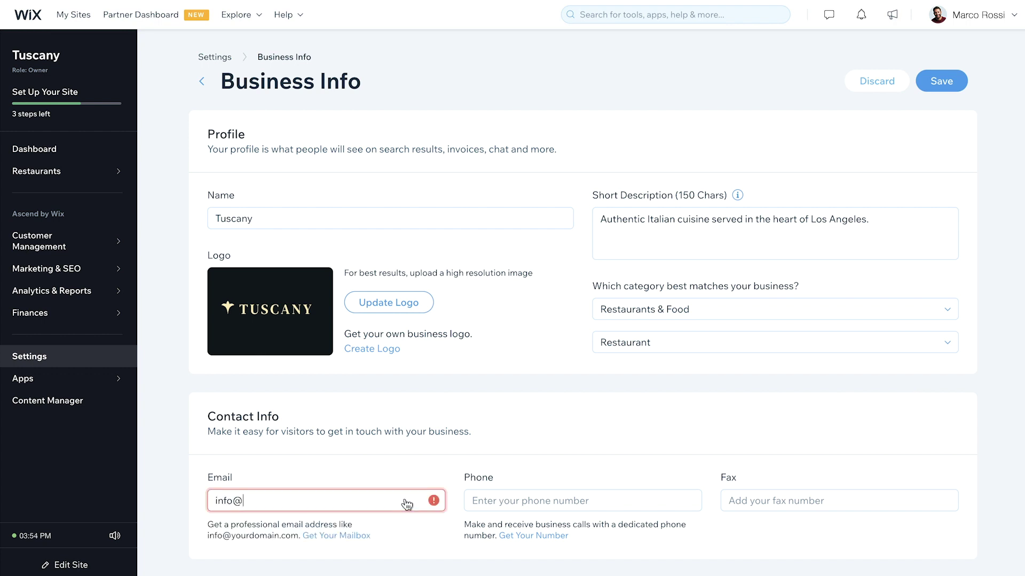
pyautogui.click(523, 505)
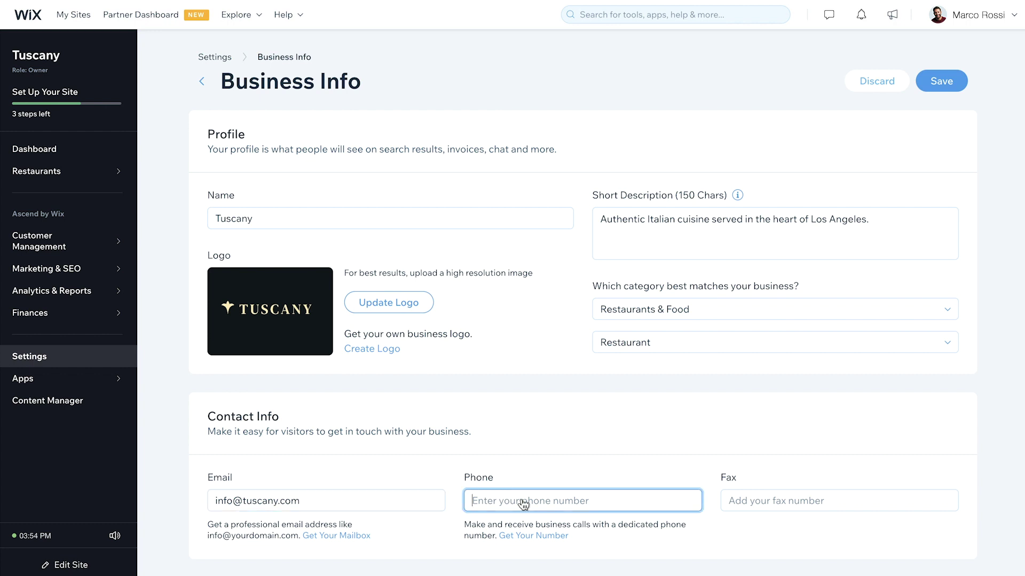
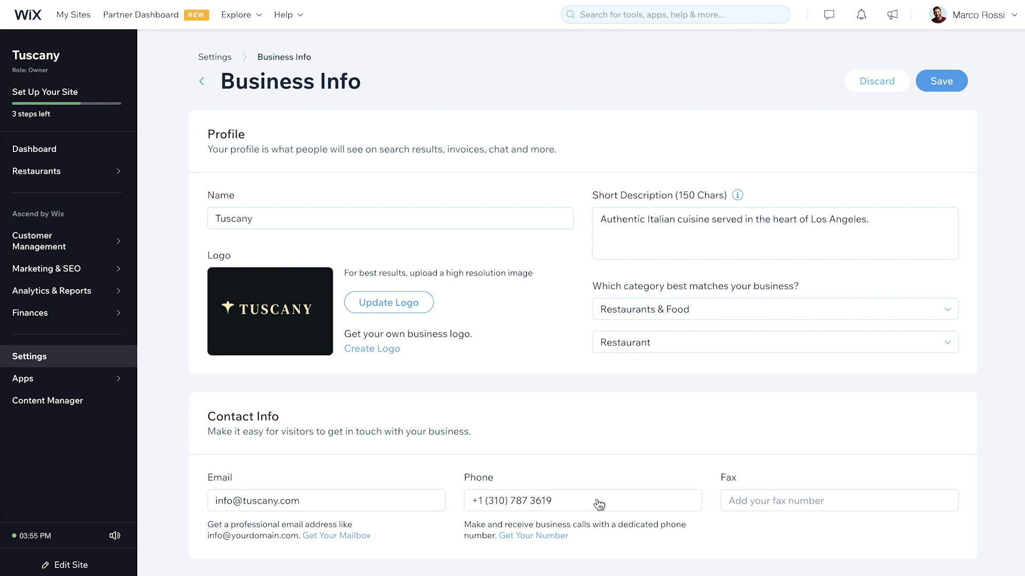
pyautogui.scroll(-2, 595, 534)
pyautogui.scroll(-5, 447, 425)
pyautogui.click(222, 302)
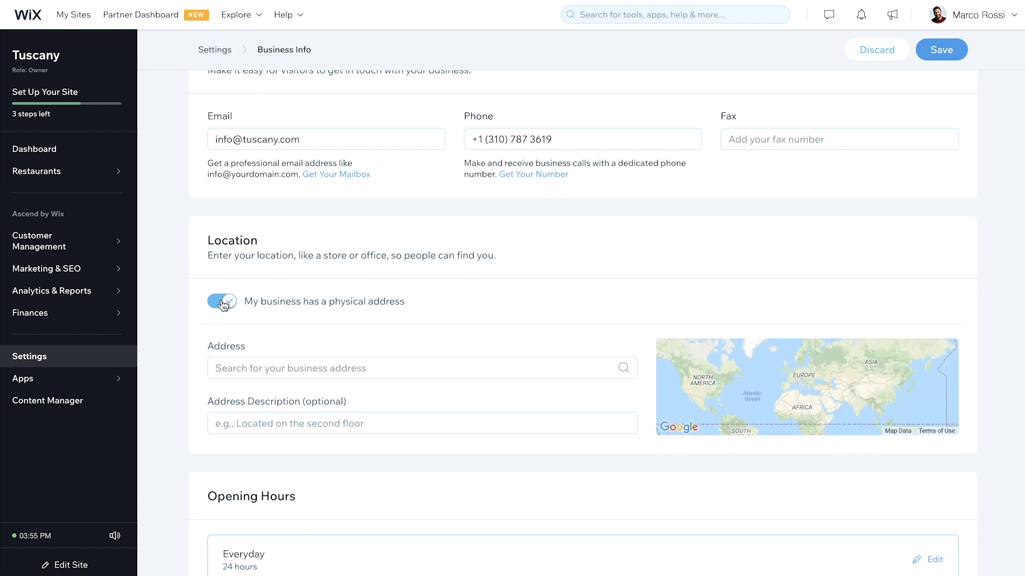
pyautogui.click(447, 370)
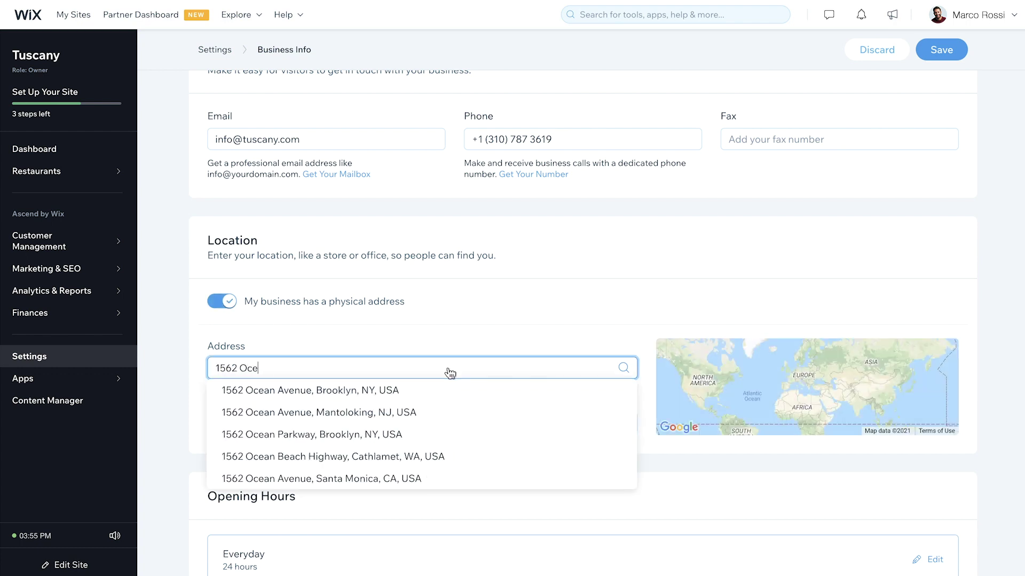
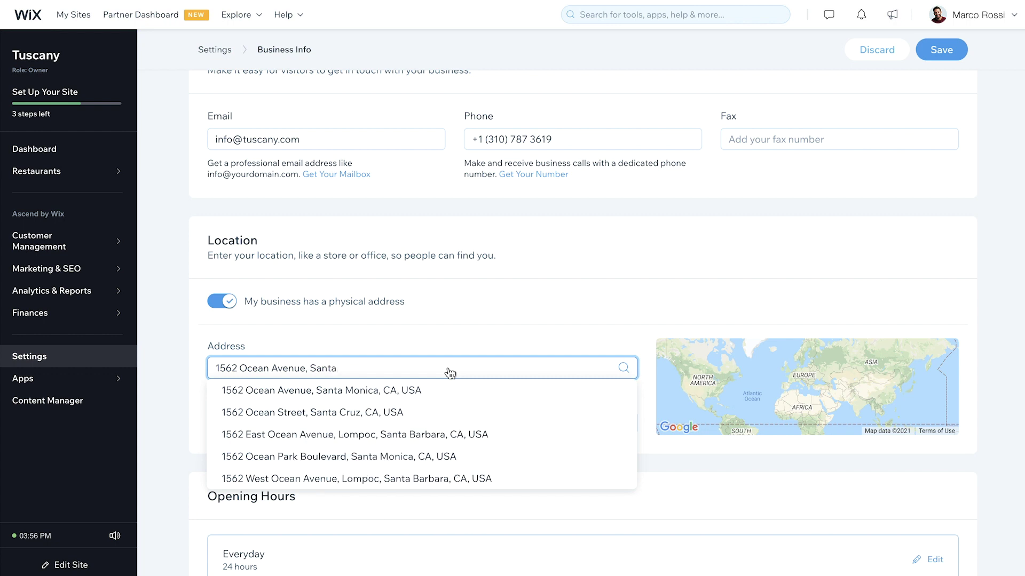
pyautogui.click(480, 391)
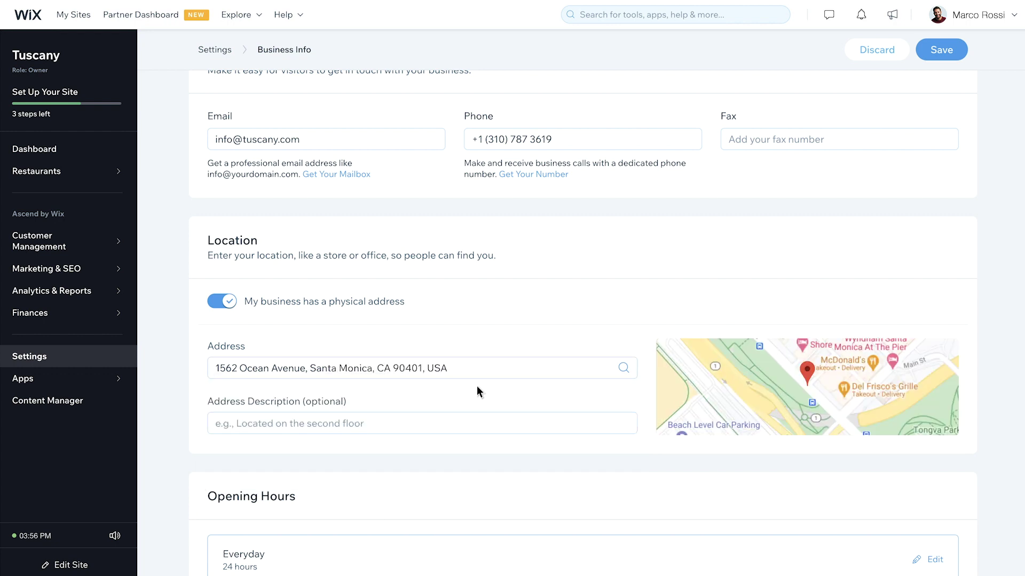
pyautogui.click(480, 425)
pyautogui.write("We're")
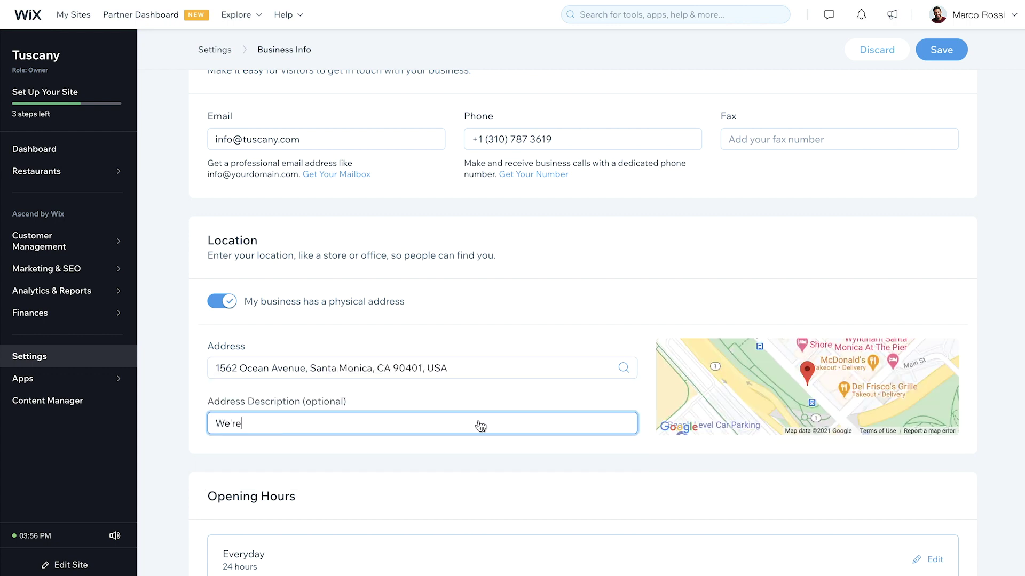
pyautogui.write(' located just north of the Santa Monica')
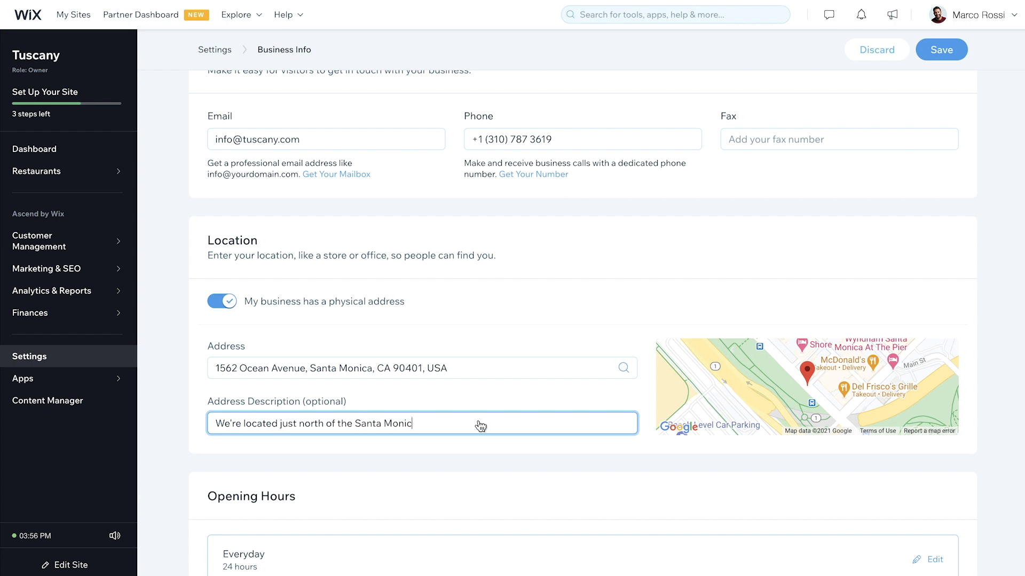
pyautogui.write(' pier.')
pyautogui.scroll(-3, 480, 426)
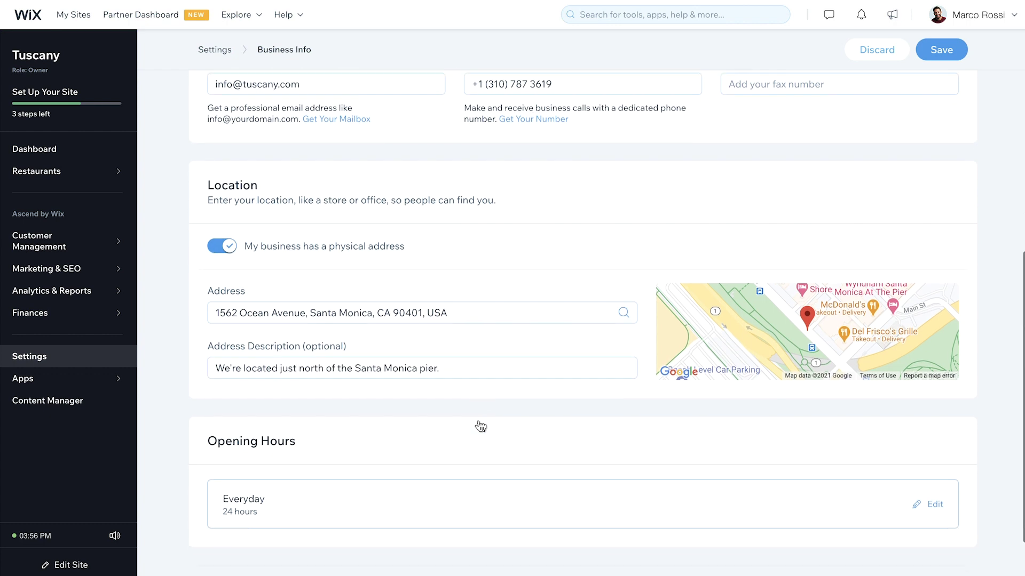
# Step: Drop weekends and the 24-hour setting, open 11:00–23:00, and save the business info
pyautogui.click(480, 426)
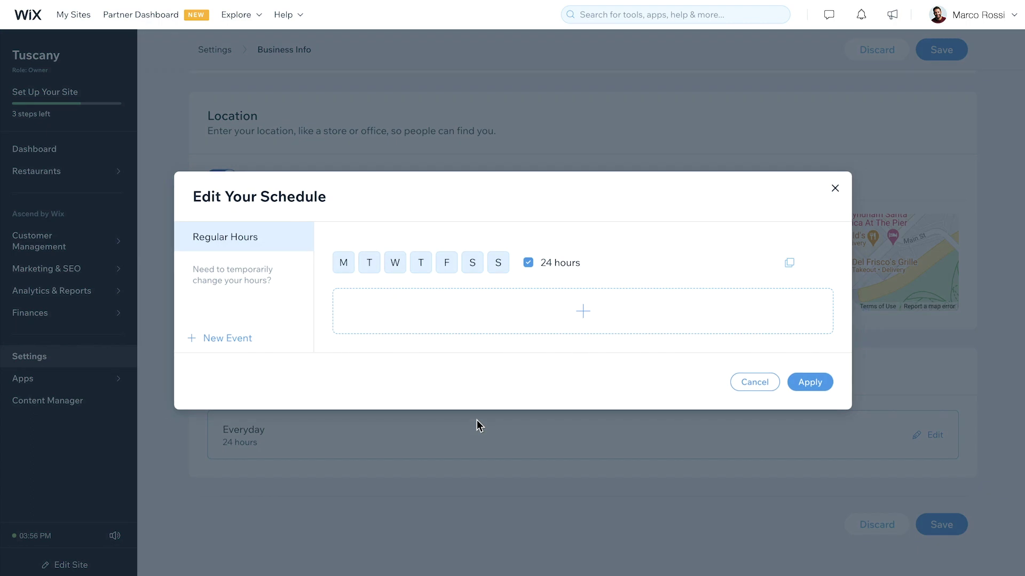
pyautogui.click(472, 267)
pyautogui.click(527, 262)
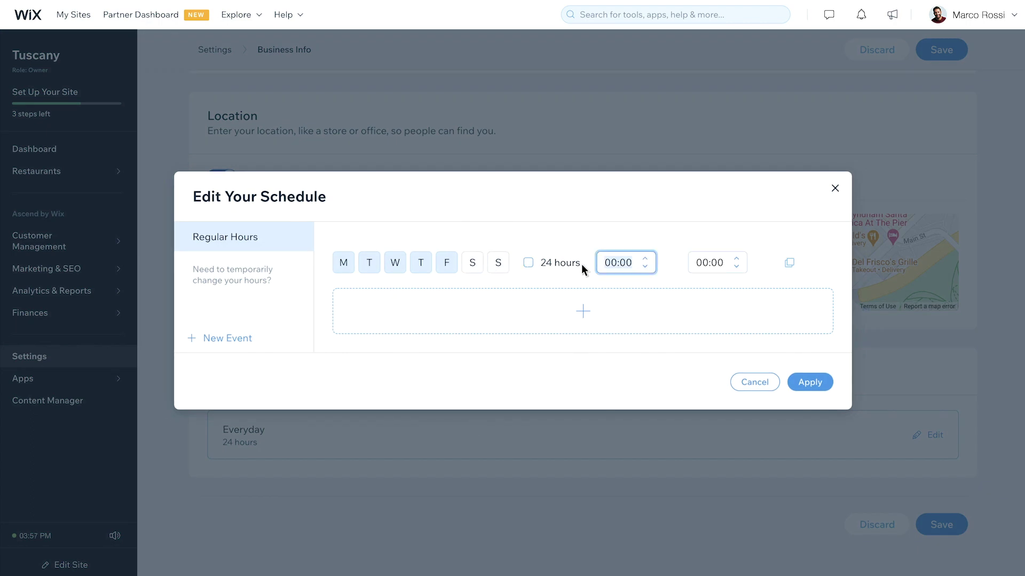
pyautogui.write('110')
pyautogui.click(720, 267)
pyautogui.write('23')
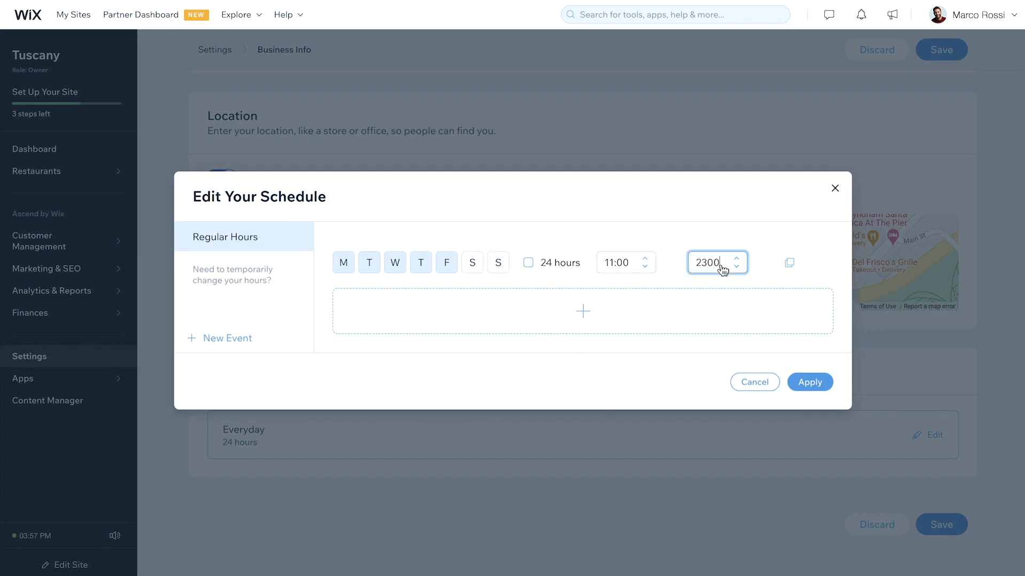
pyautogui.click(806, 383)
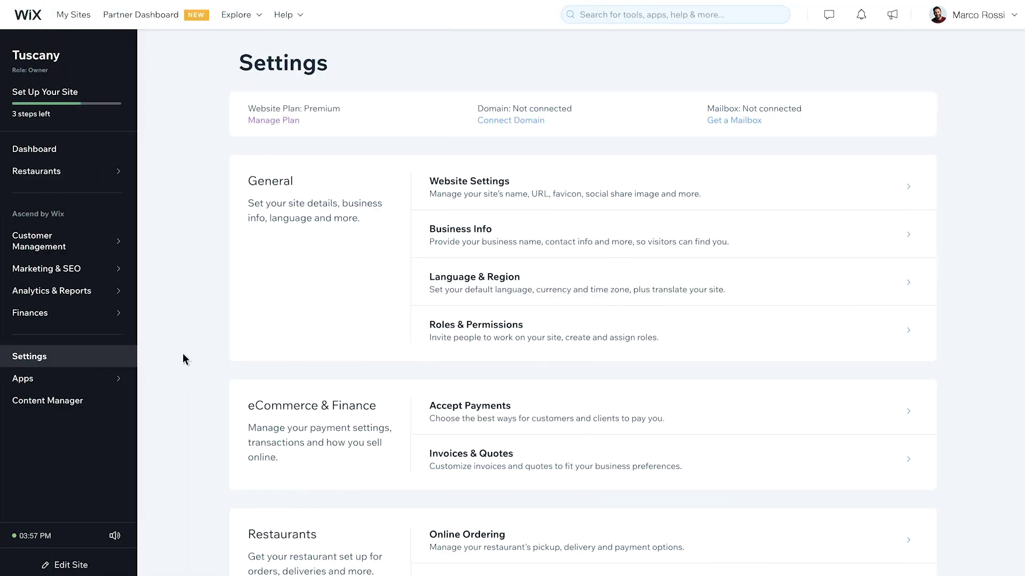
# Step: Open Accept Payments and scroll through the available payment options
pyautogui.click(453, 413)
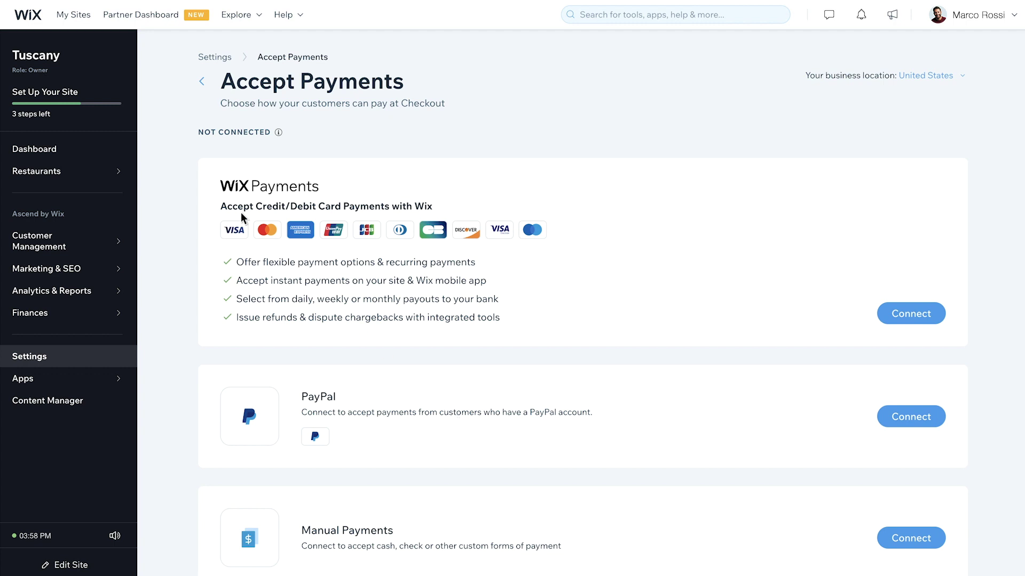
pyautogui.scroll(-3, 242, 213)
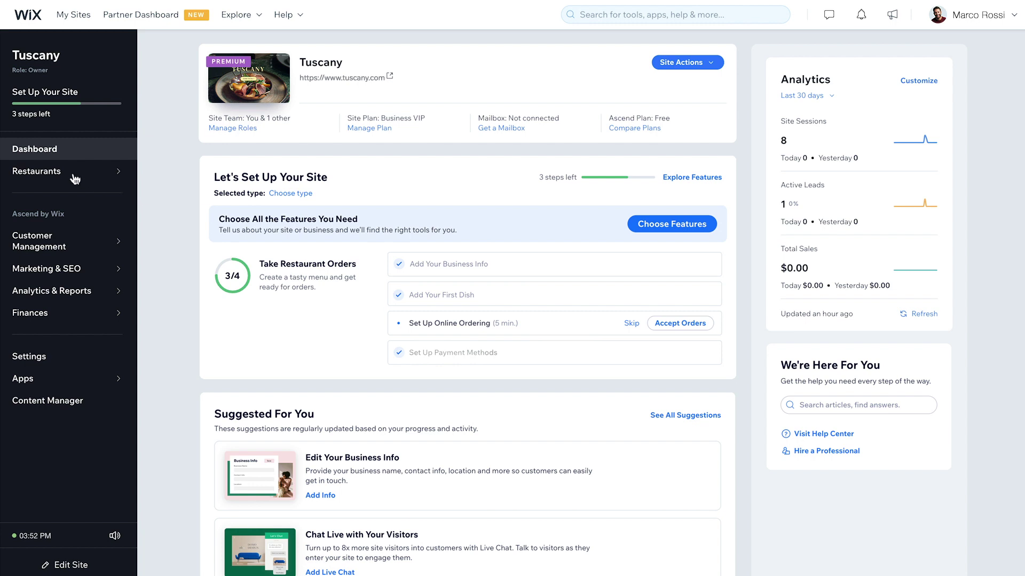
pyautogui.moveTo(37, 171)
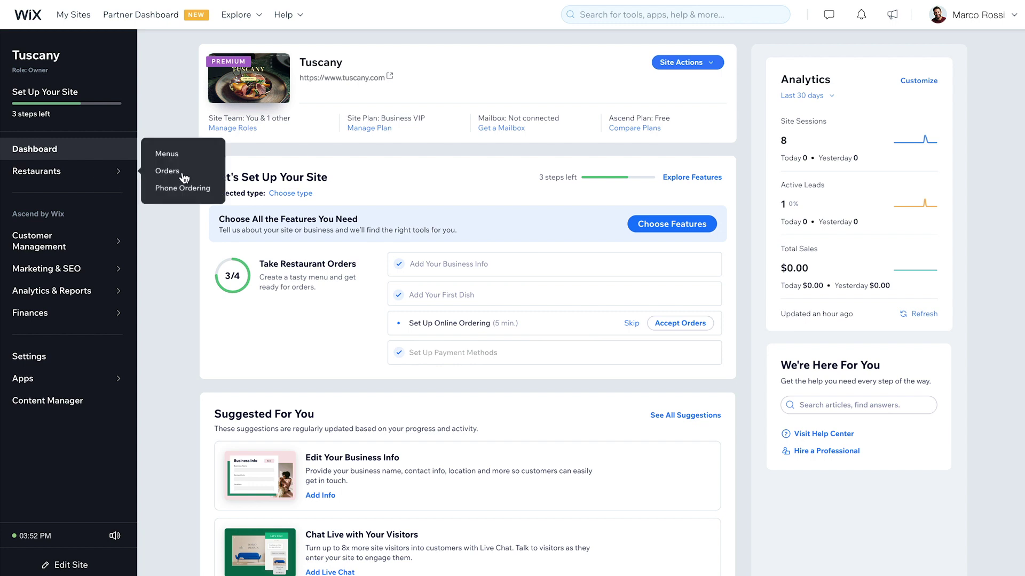
# Step: Open Orders from the Restaurants sidebar flyout
pyautogui.click(179, 172)
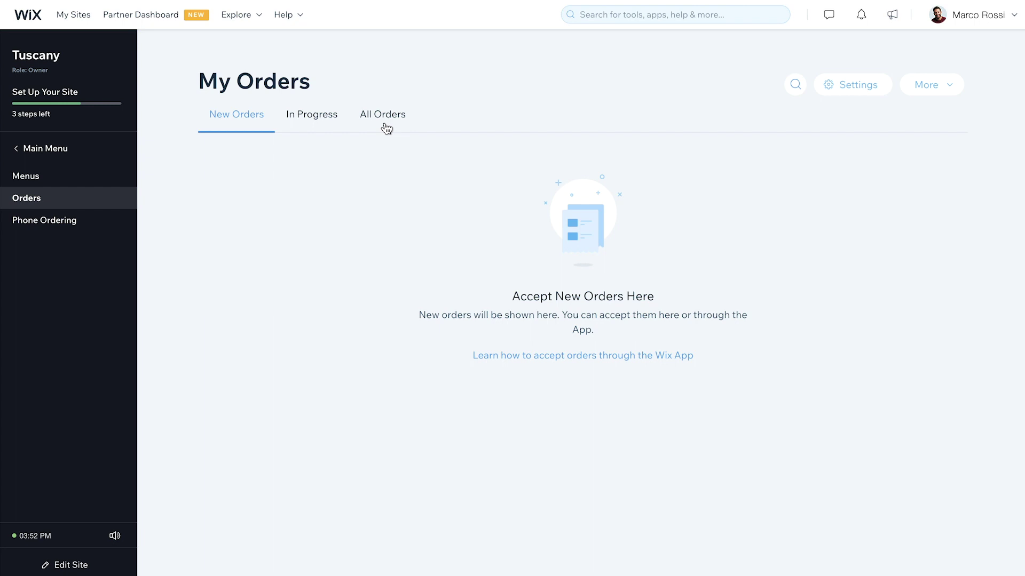
# Step: Set the pickup preparation time to 30 minutes
pyautogui.click(851, 91)
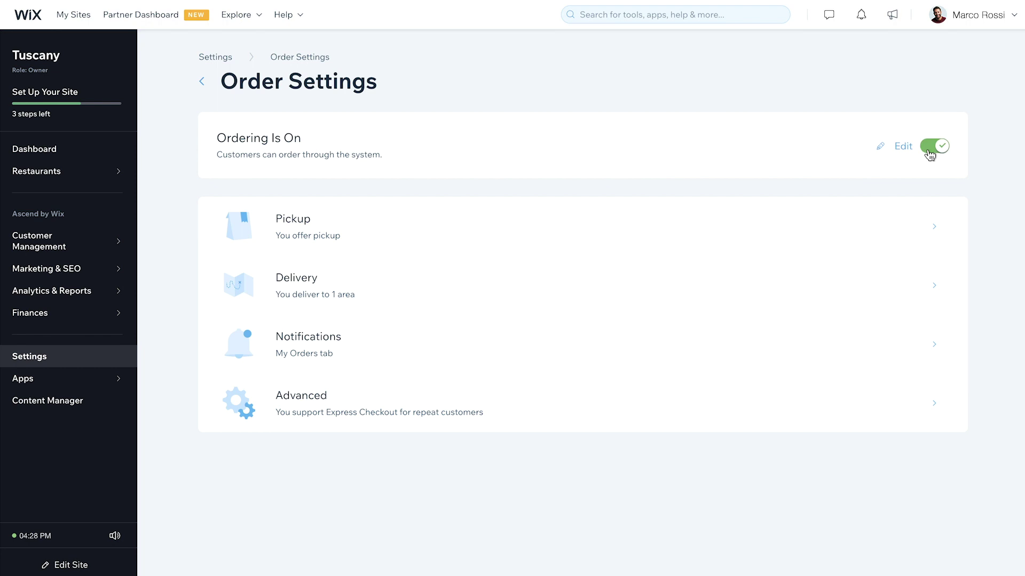
pyautogui.click(578, 228)
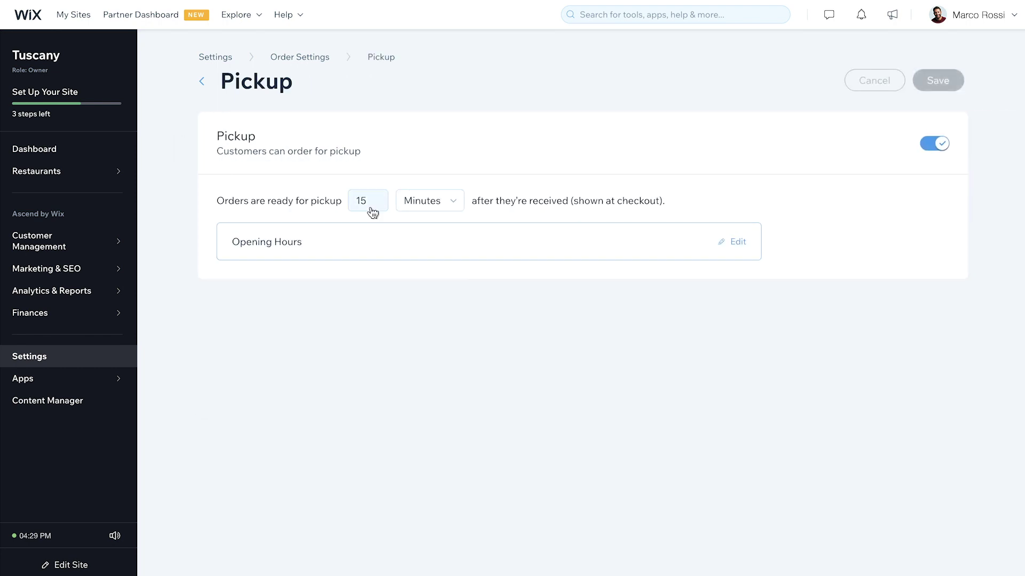
pyautogui.doubleClick(370, 211)
pyautogui.write('30')
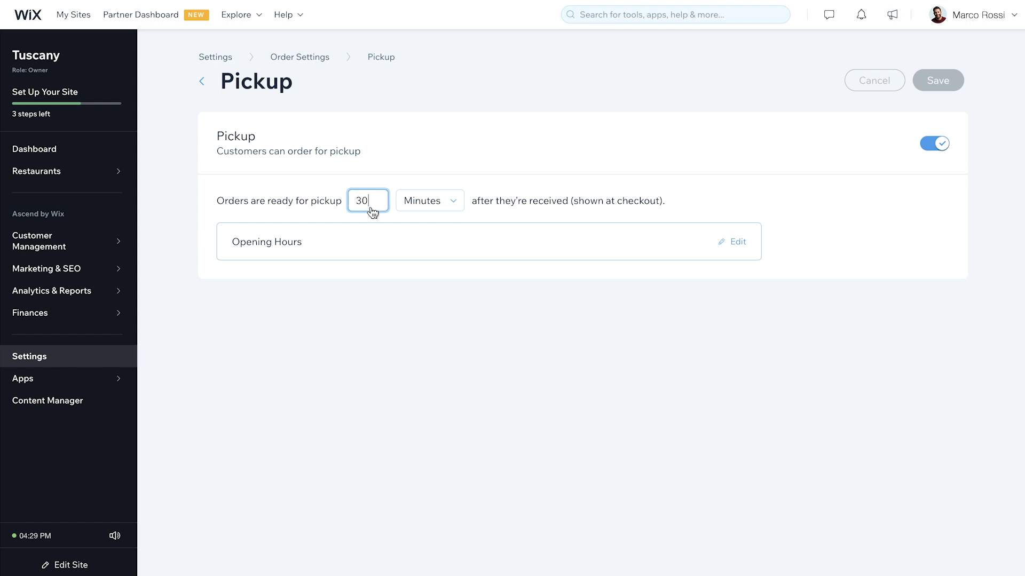
pyautogui.click(371, 212)
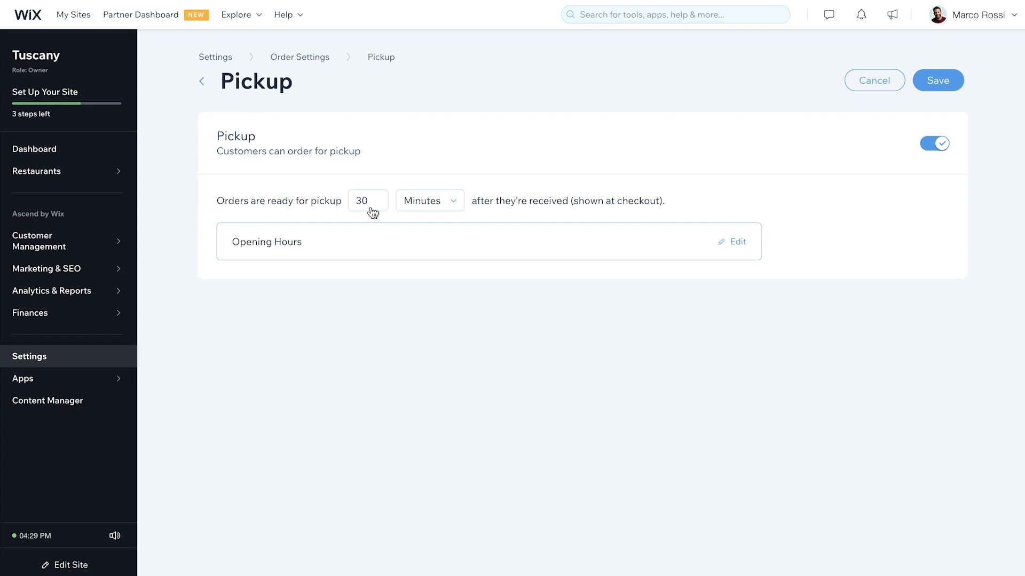
# Step: Switch pickup to custom hours starting 17:00, Monday–Friday until 23:00
pyautogui.click(373, 245)
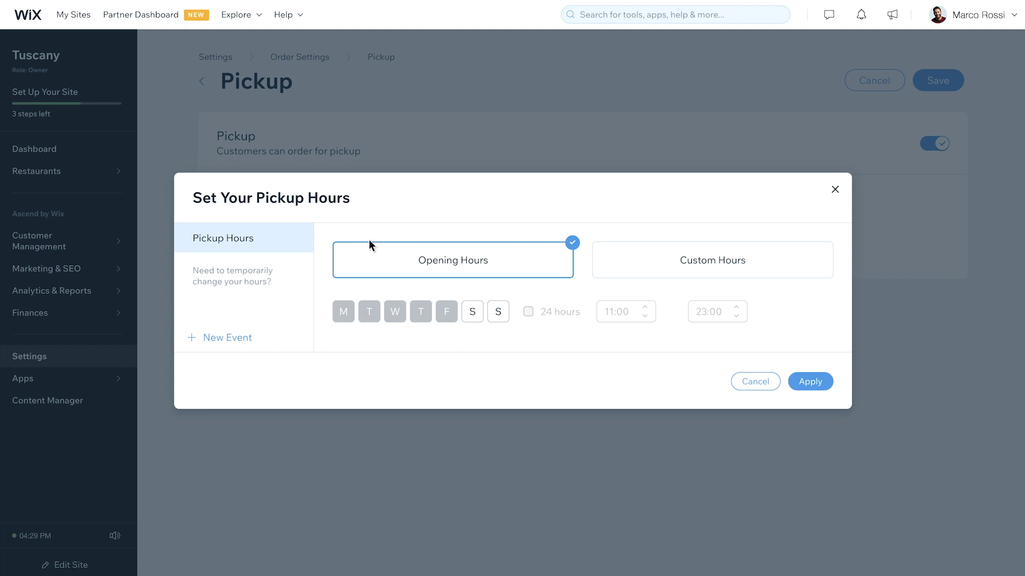
pyautogui.click(630, 262)
pyautogui.click(638, 288)
pyautogui.write('17')
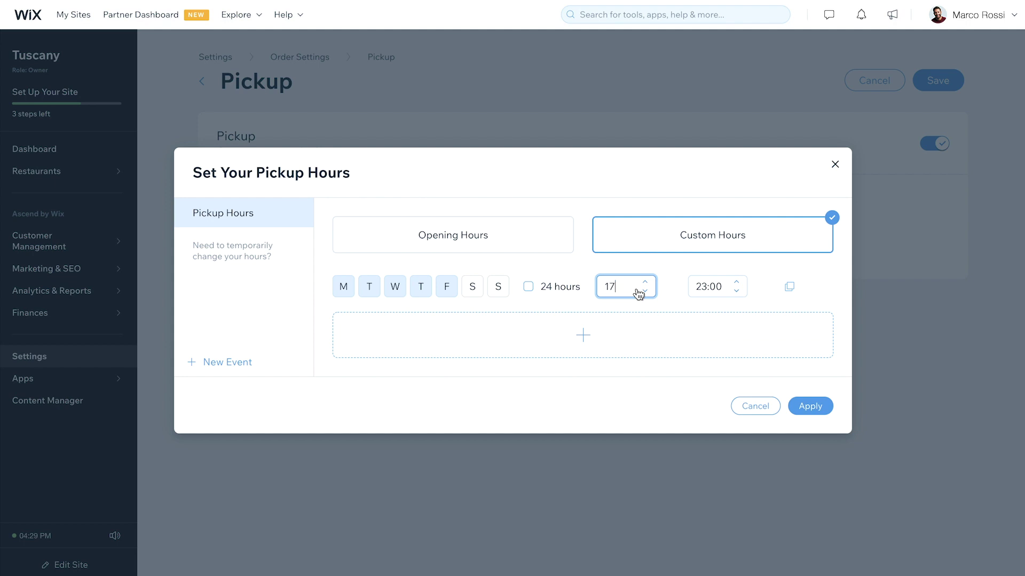
pyautogui.write(':00')
pyautogui.click(810, 406)
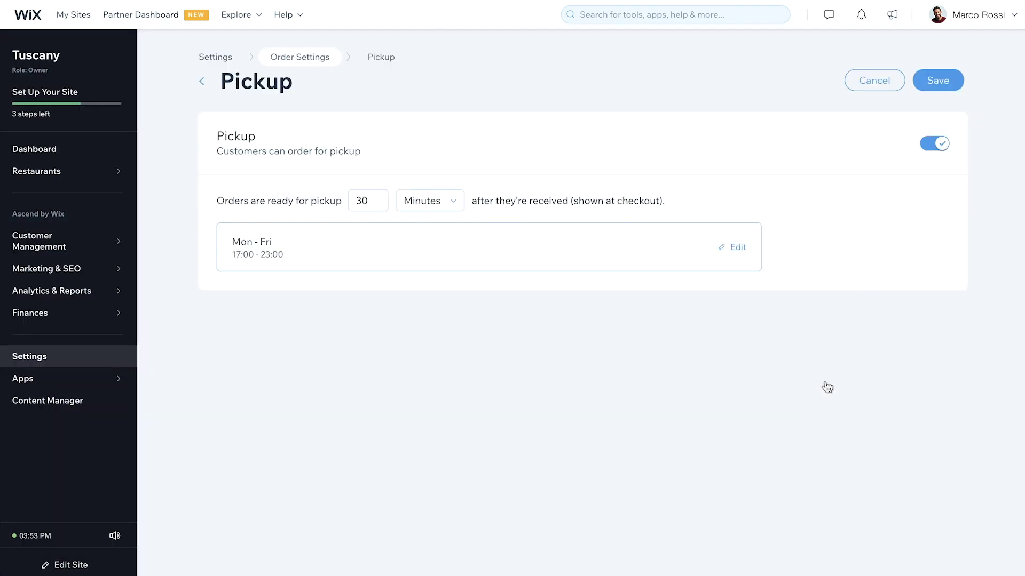
# Step: Save the pickup settings and start a new delivery area
pyautogui.click(938, 87)
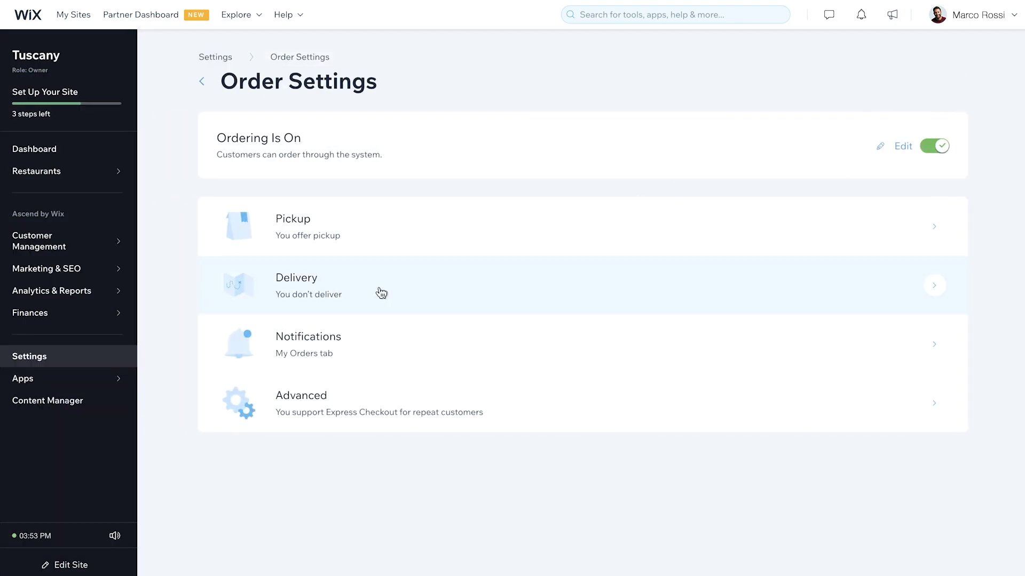
pyautogui.click(381, 293)
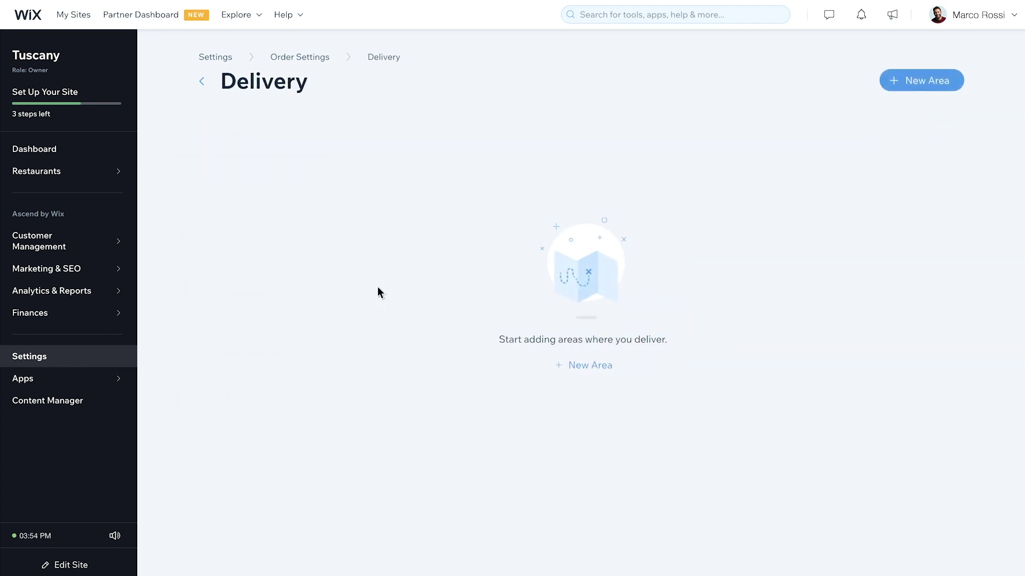
pyautogui.click(903, 89)
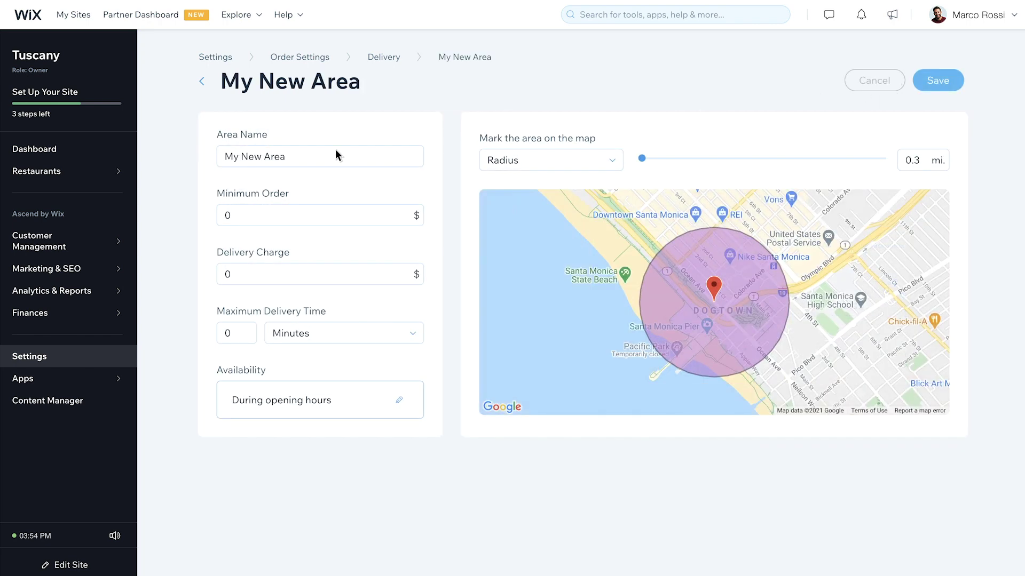
# Step: Name the area Venice with $20 minimum order, $5 charge and 50-minute max delivery
pyautogui.tripleClick(298, 160)
pyautogui.write('Venice')
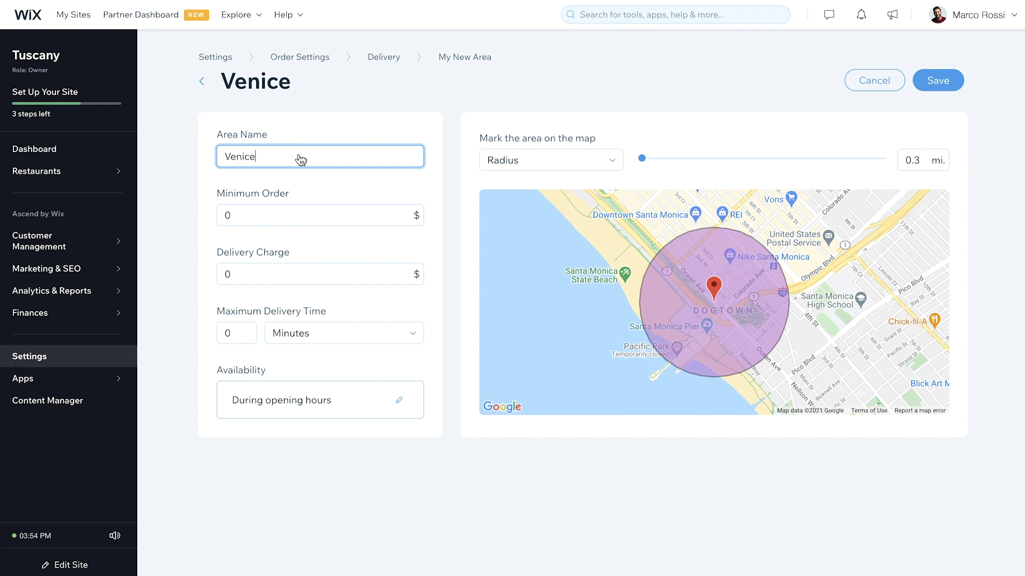
pyautogui.click(301, 216)
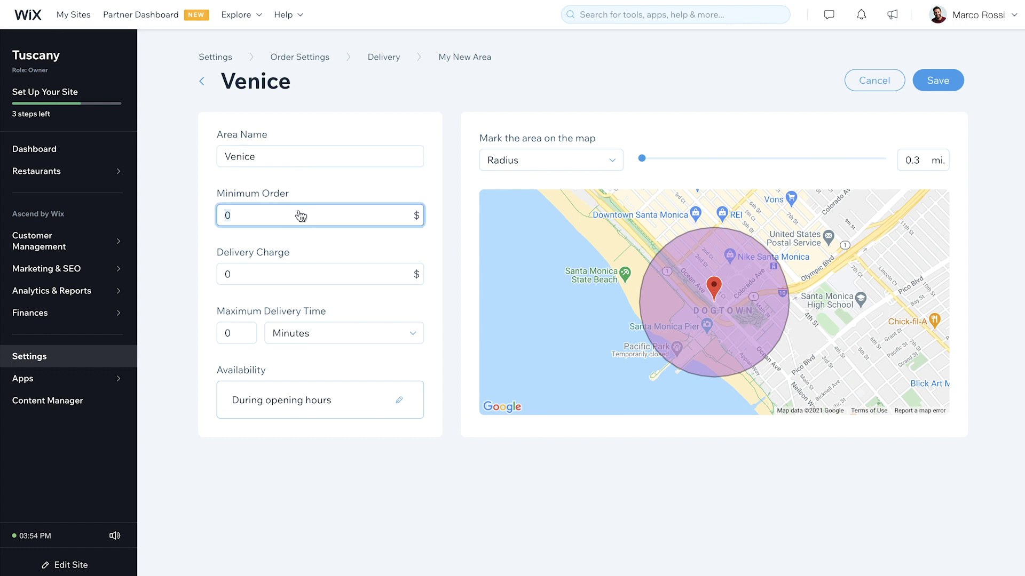
pyautogui.write('20')
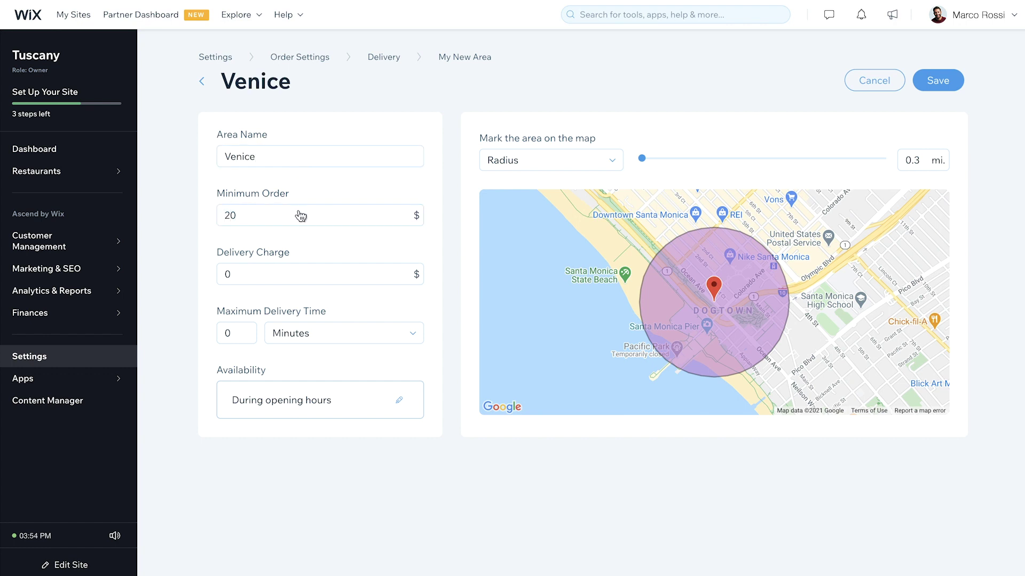
pyautogui.click(299, 275)
pyautogui.write('5')
pyautogui.click(238, 336)
pyautogui.write('50')
pyautogui.press('Tab')
# Step: Set the delivery radius to 1, then try marking the area by postal code 90401
pyautogui.doubleClick(908, 160)
pyautogui.write('1')
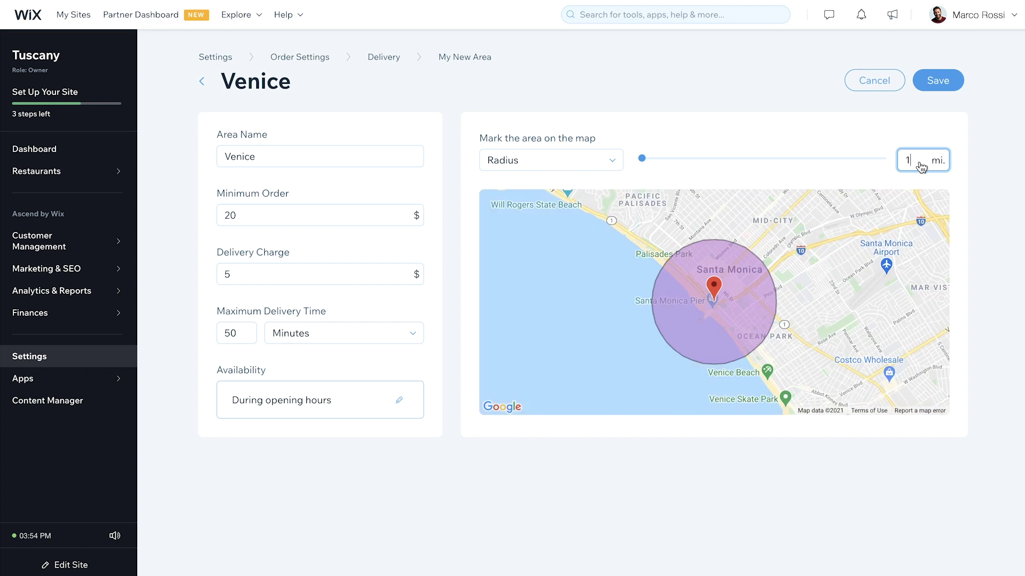
pyautogui.click(525, 165)
pyautogui.click(526, 207)
pyautogui.click(715, 169)
pyautogui.write('90')
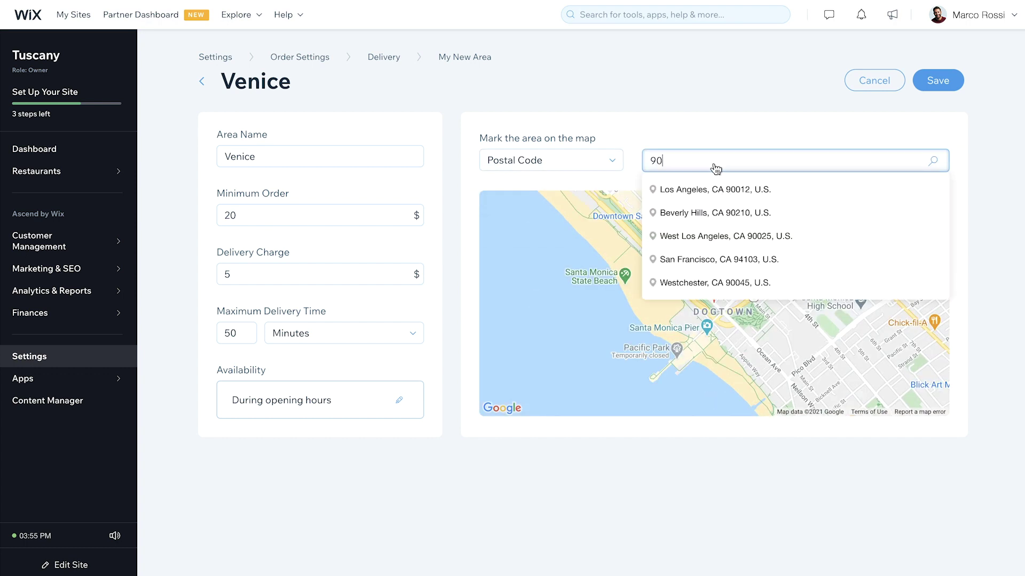
pyautogui.write('401')
pyautogui.press('Return')
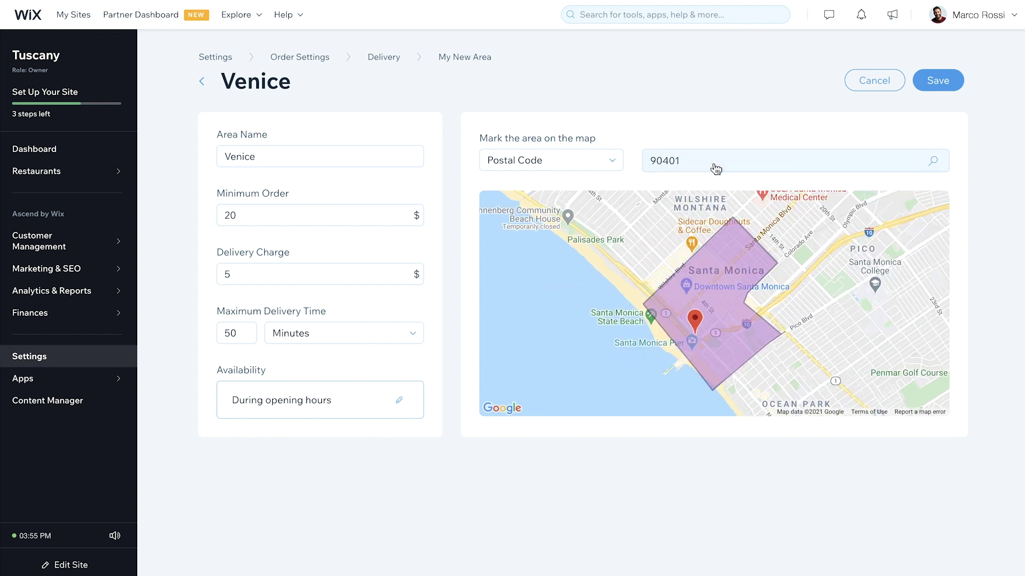
# Step: Draw a custom delivery shape around Santa Monica and save the Venice zone
pyautogui.click(553, 165)
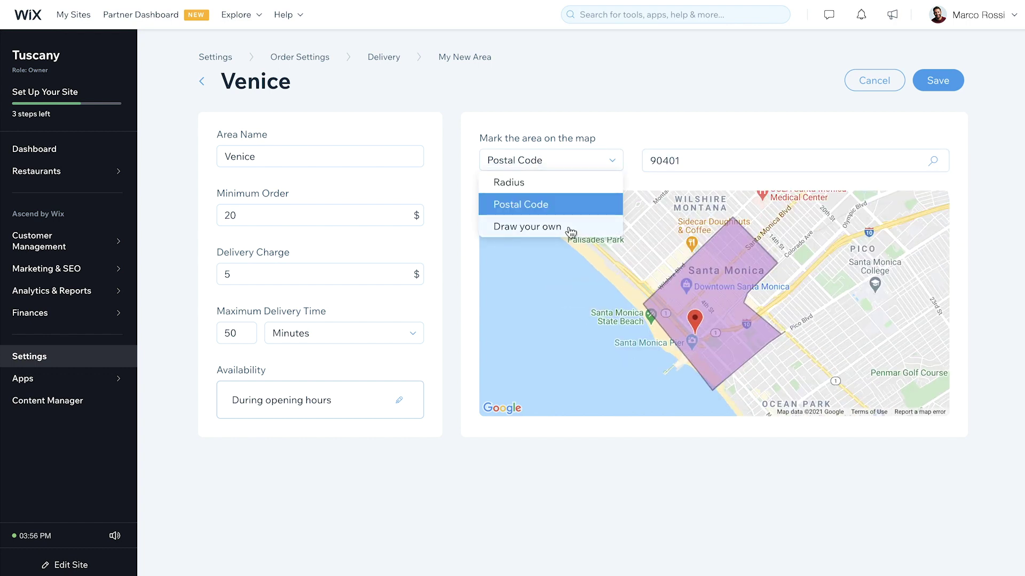
pyautogui.click(566, 226)
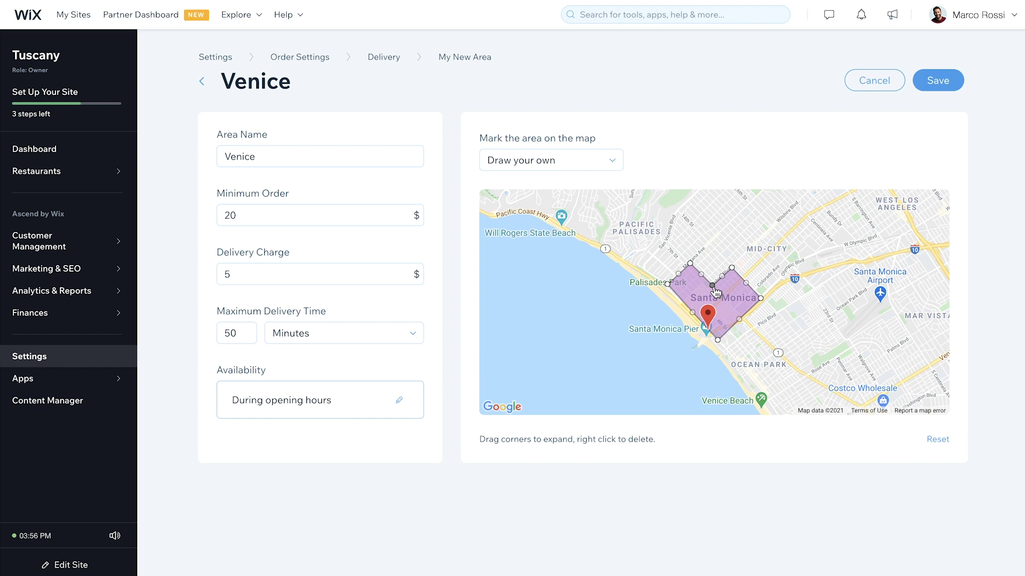
pyautogui.moveTo(715, 293)
pyautogui.mouseDown()
pyautogui.moveTo(712, 248)
pyautogui.moveTo(754, 256)
pyautogui.moveTo(751, 245)
pyautogui.mouseUp()
pyautogui.moveTo(760, 298); pyautogui.dragTo(786, 280)
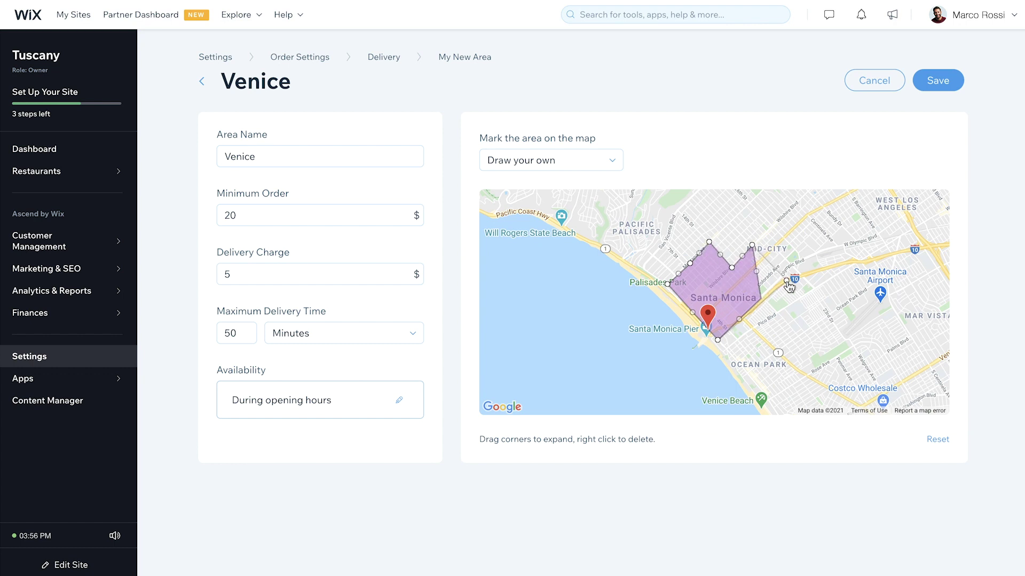
pyautogui.click(937, 85)
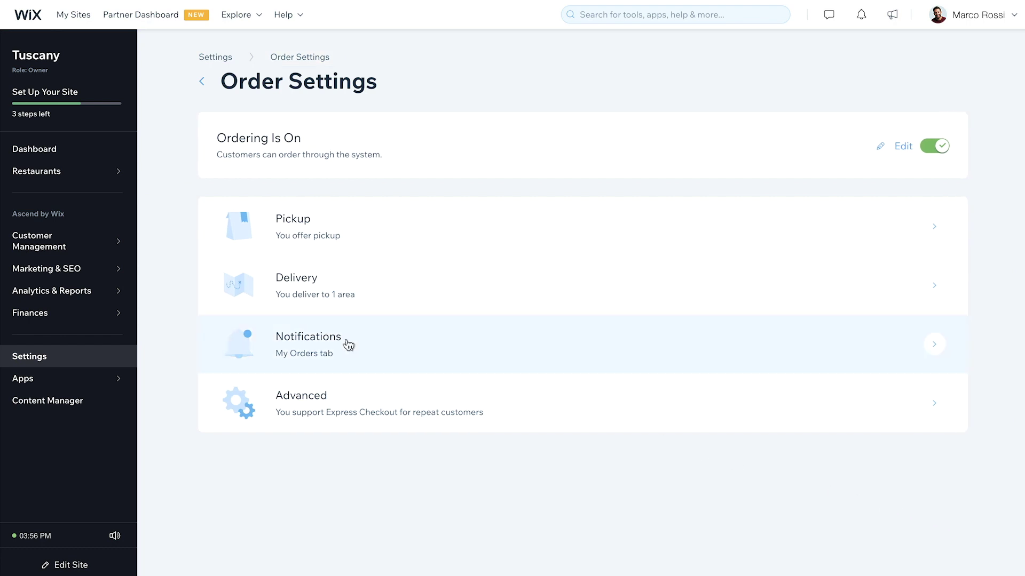
# Step: Add an extra Email notification for new orders and begin entering its recipient address
pyautogui.click(348, 345)
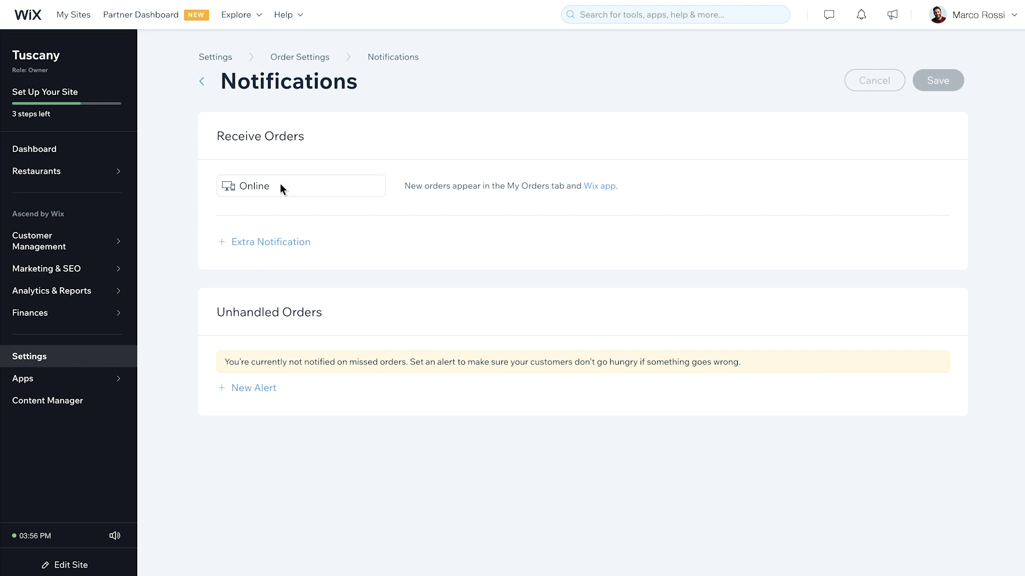
pyautogui.click(222, 246)
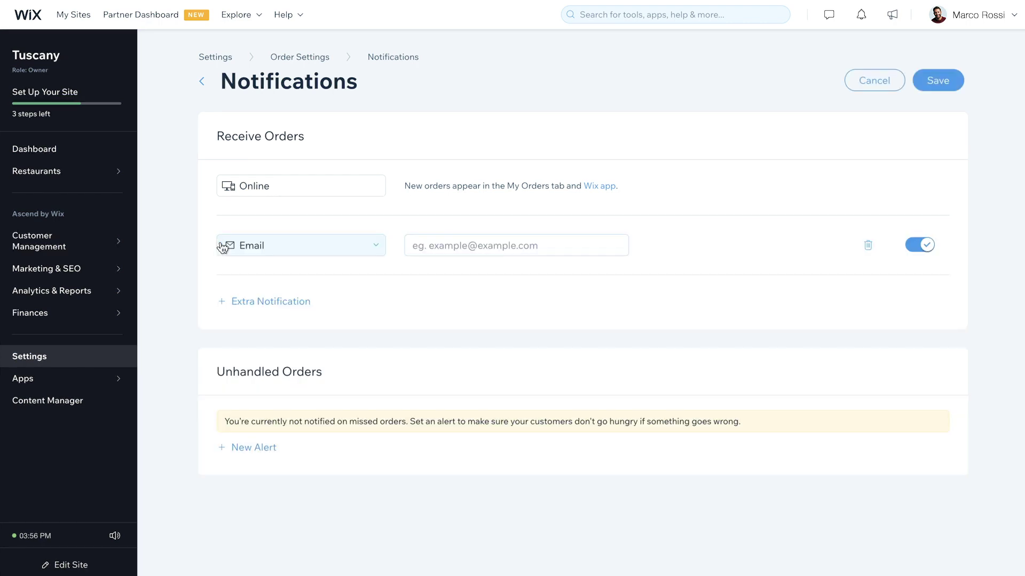
pyautogui.click(313, 246)
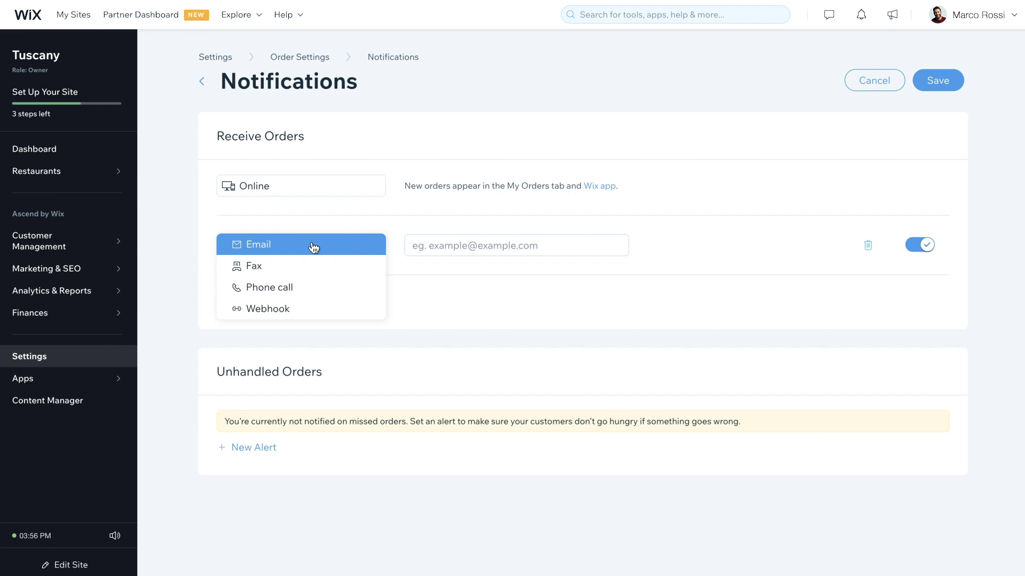
pyautogui.click(551, 247)
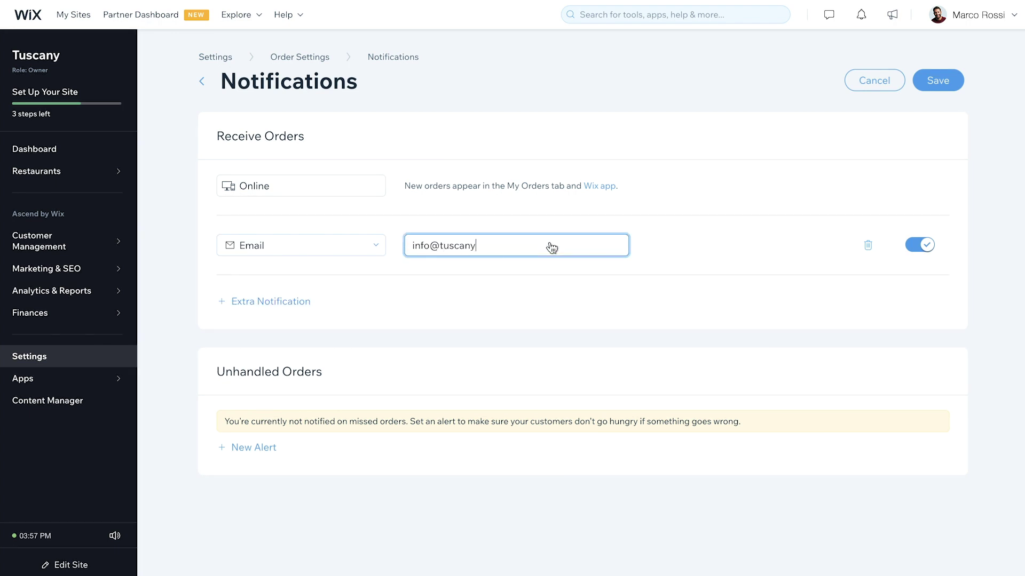
pyautogui.click(502, 276)
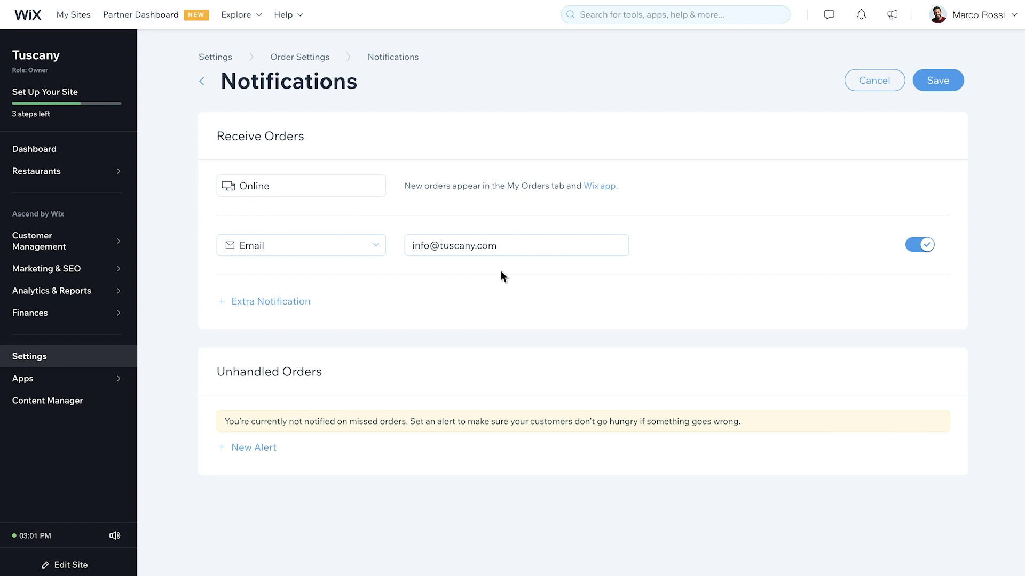
pyautogui.click(222, 451)
pyautogui.click(301, 425)
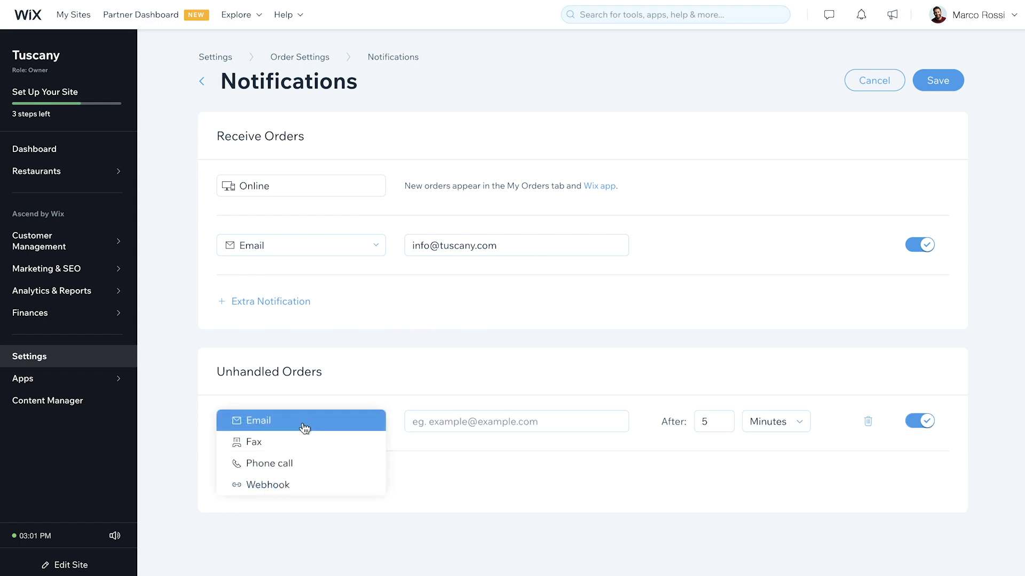
pyautogui.click(332, 459)
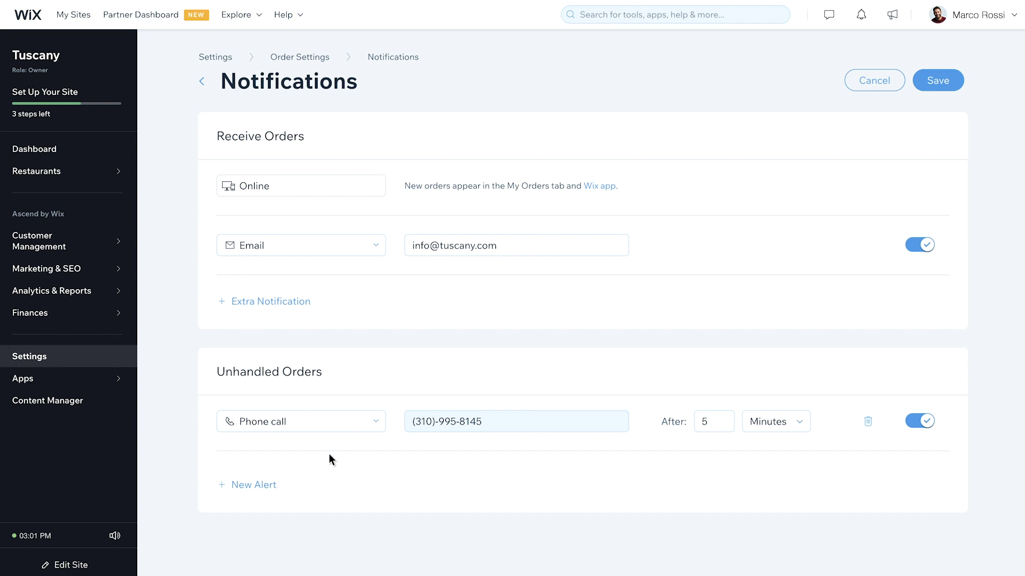
# Step: Add a second phone-call alert after 10 minutes and save the notification settings
pyautogui.click(223, 486)
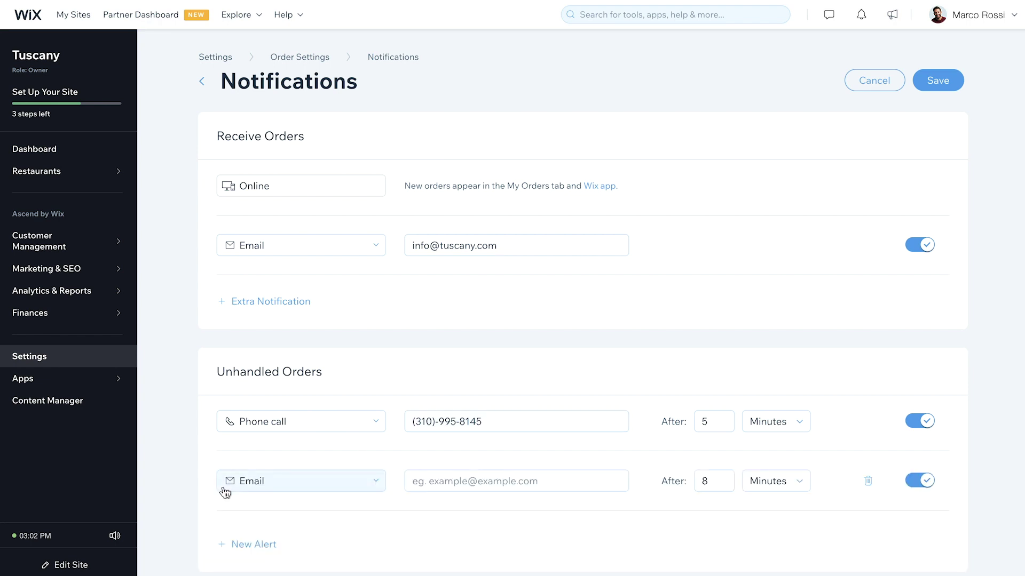
pyautogui.click(225, 490)
pyautogui.click(224, 528)
pyautogui.click(709, 486)
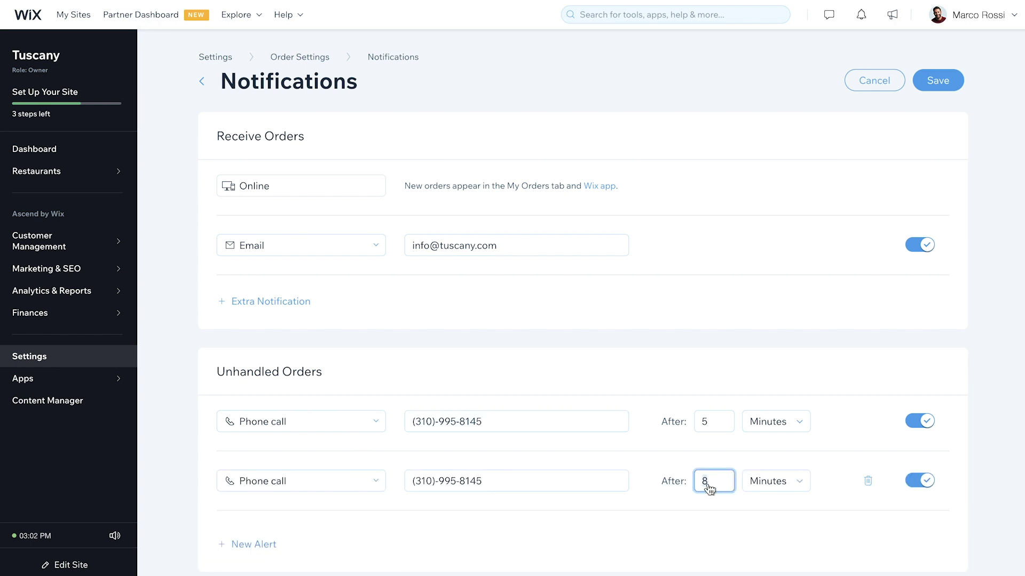
pyautogui.press('BackSpace')
pyautogui.write('10')
pyautogui.press('Return')
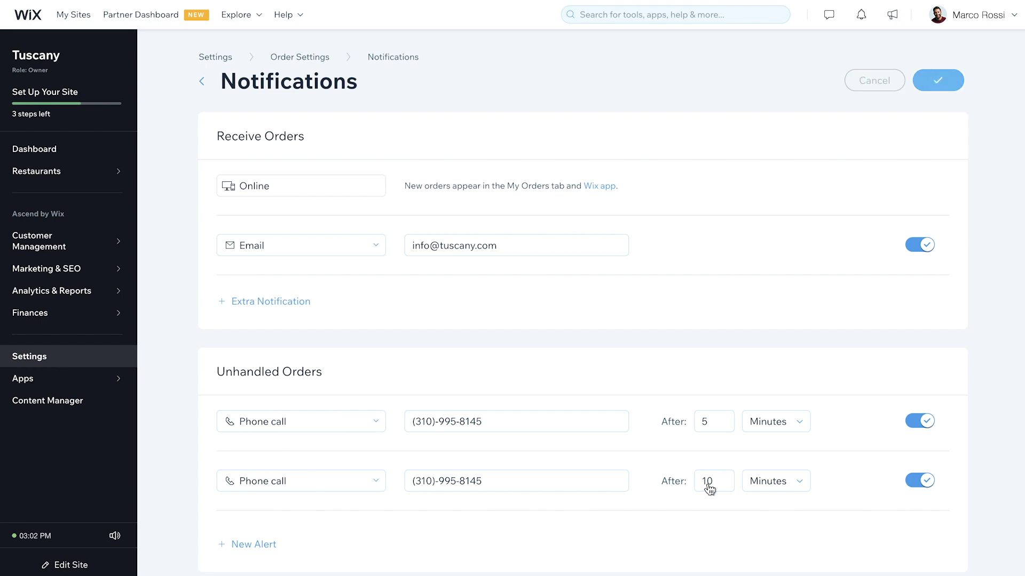